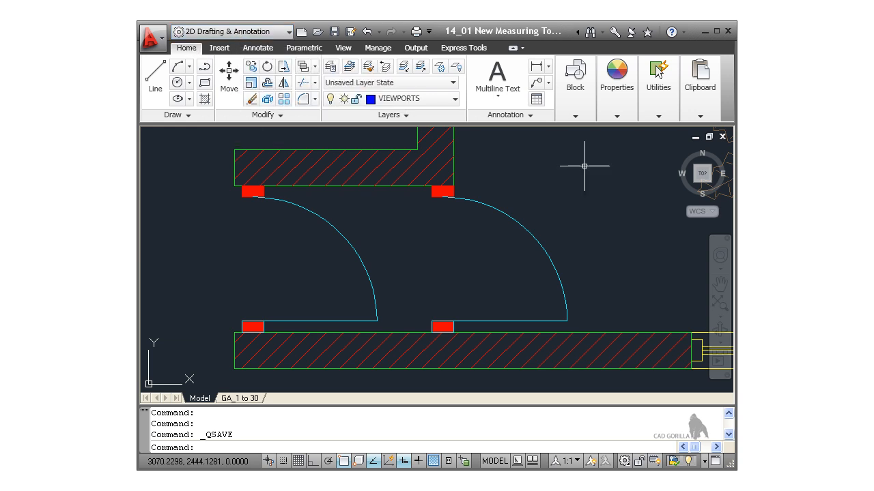
Measure the distance across the entrance opening between the outer wall corners, with object snap on.
click(658, 116)
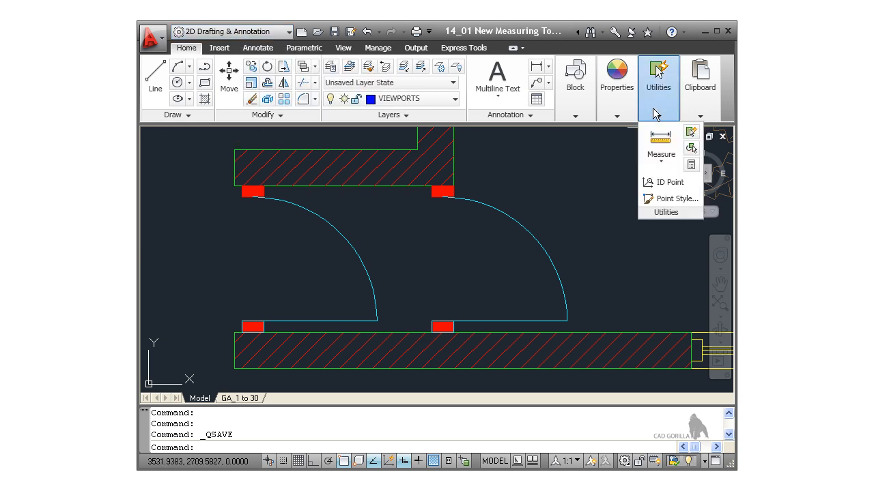
click(660, 163)
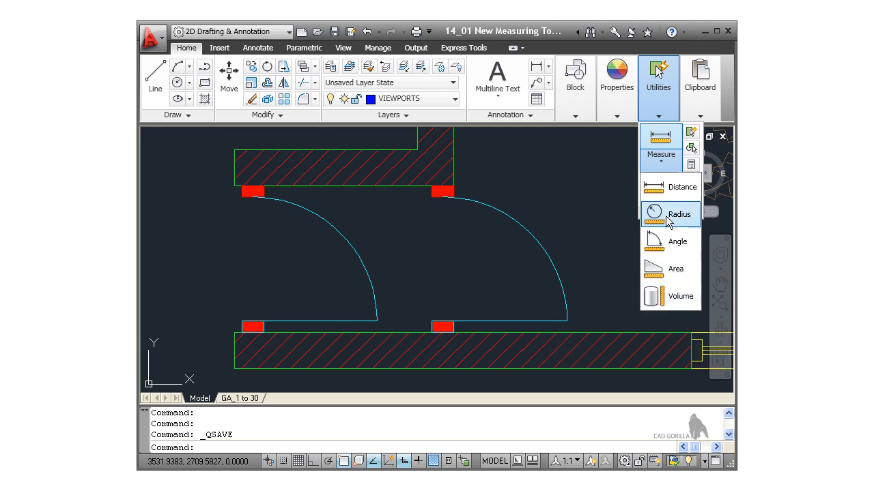
click(670, 194)
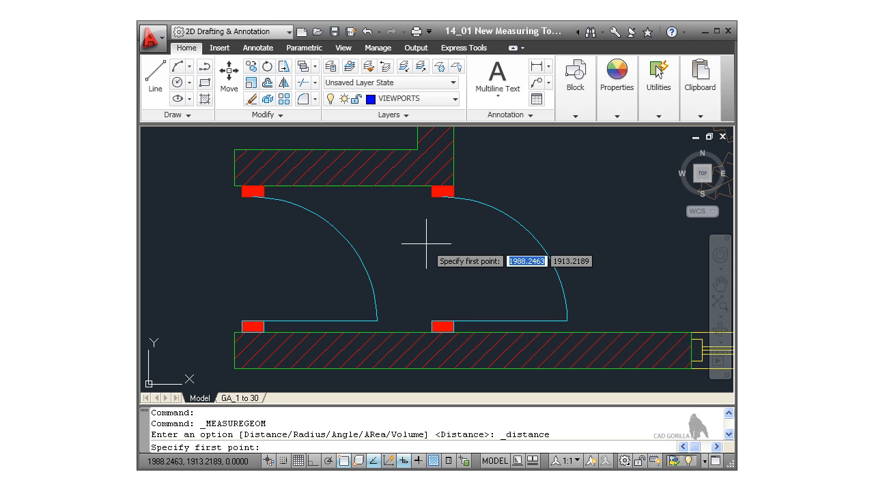
click(347, 464)
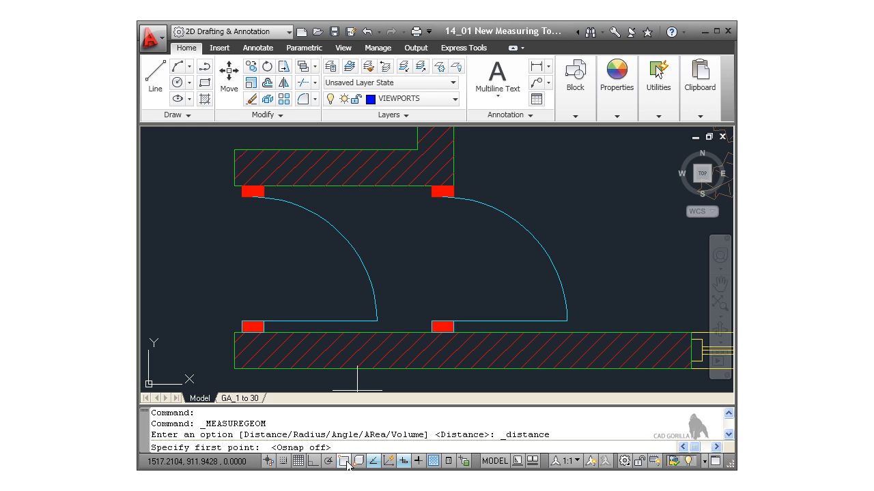
click(347, 464)
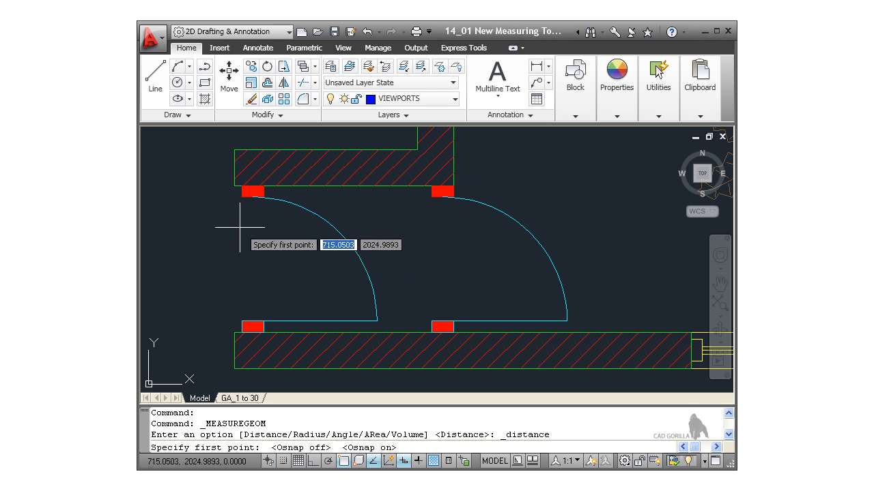
click(234, 186)
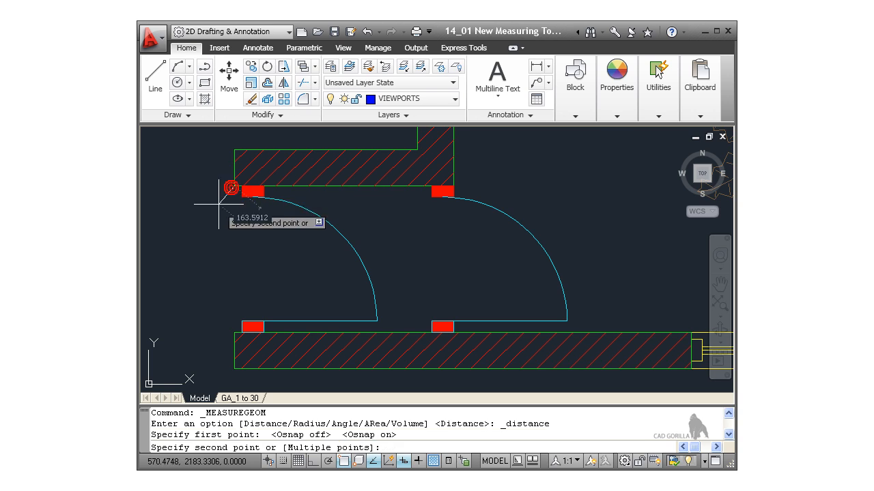
click(234, 333)
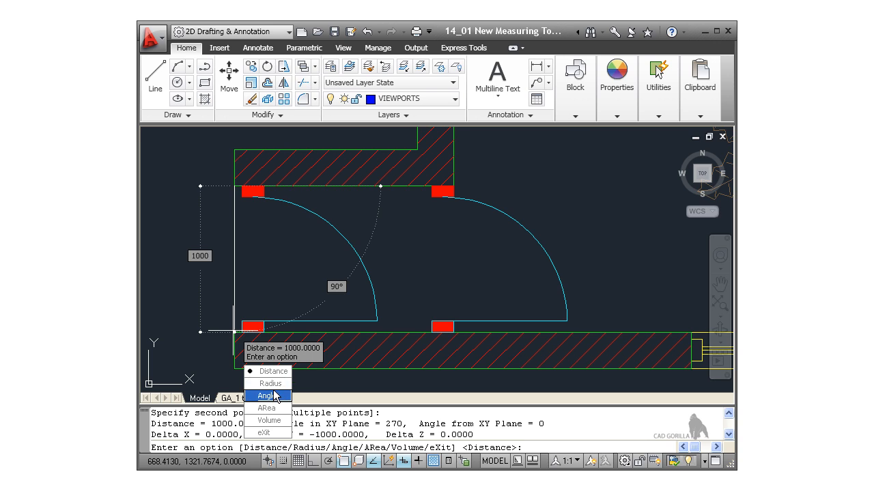
click(270, 432)
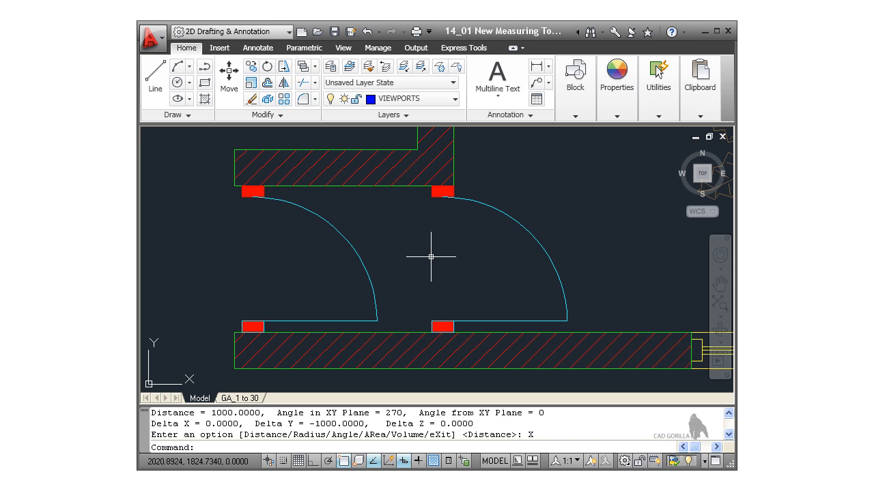
Begin an area measurement of the bedroom from its upper-right inner corner to its upper-left inner corner.
middle_click(411, 239)
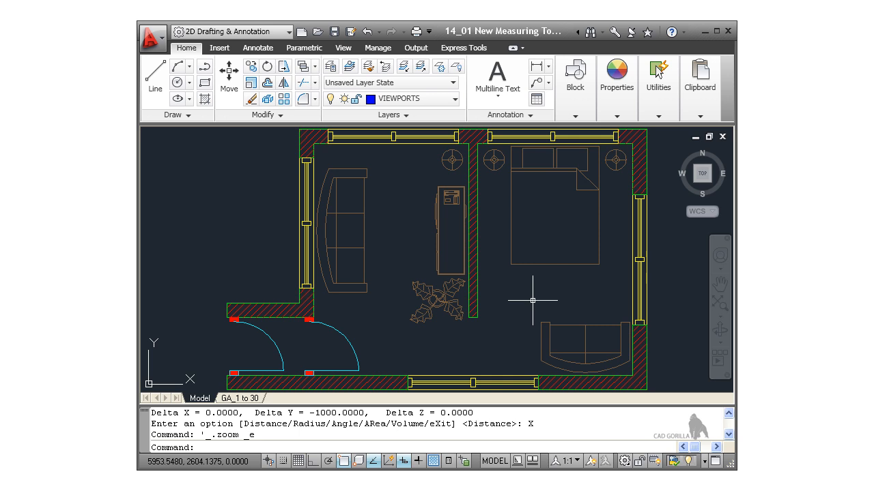
click(652, 106)
click(660, 157)
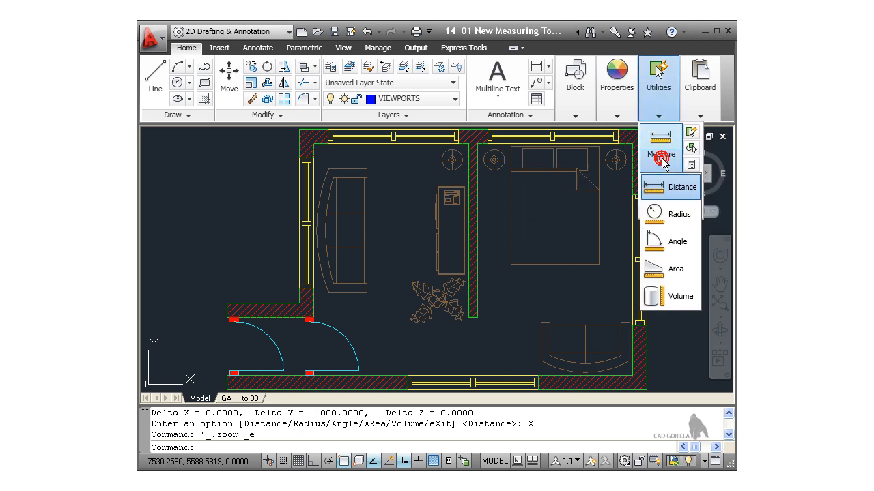
click(675, 272)
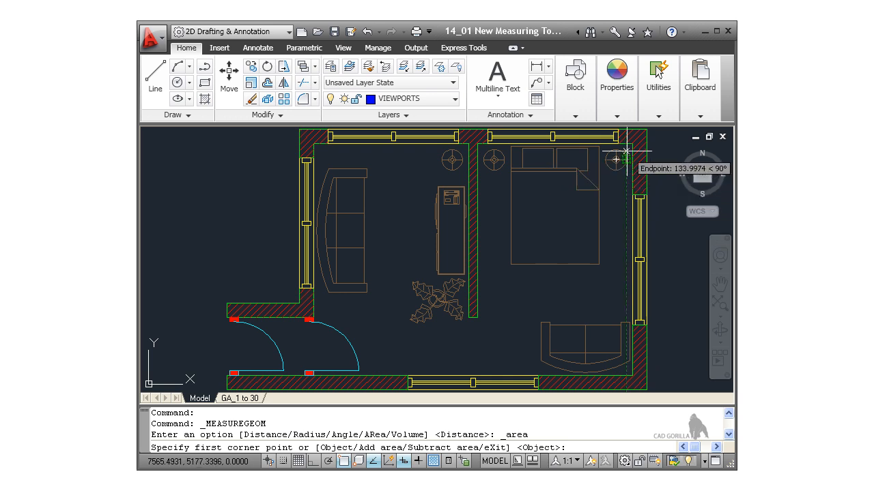
scroll(629, 147, up, 8)
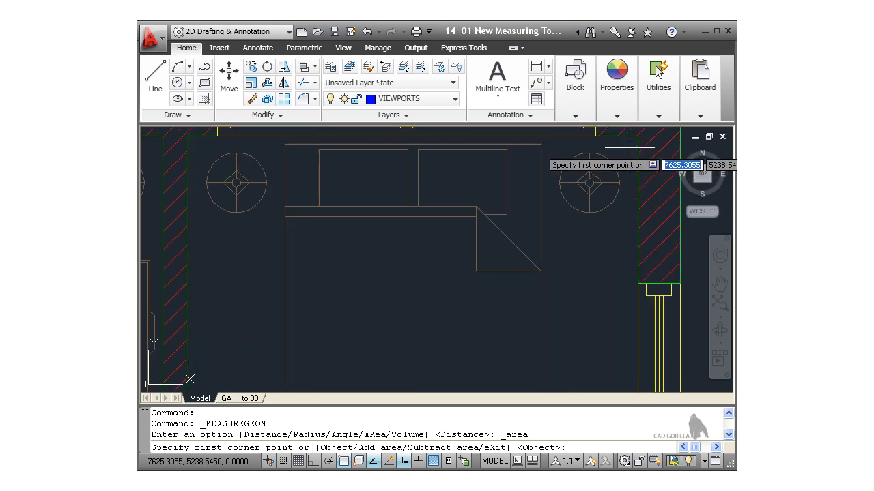
middle_drag(630, 144, 547, 249)
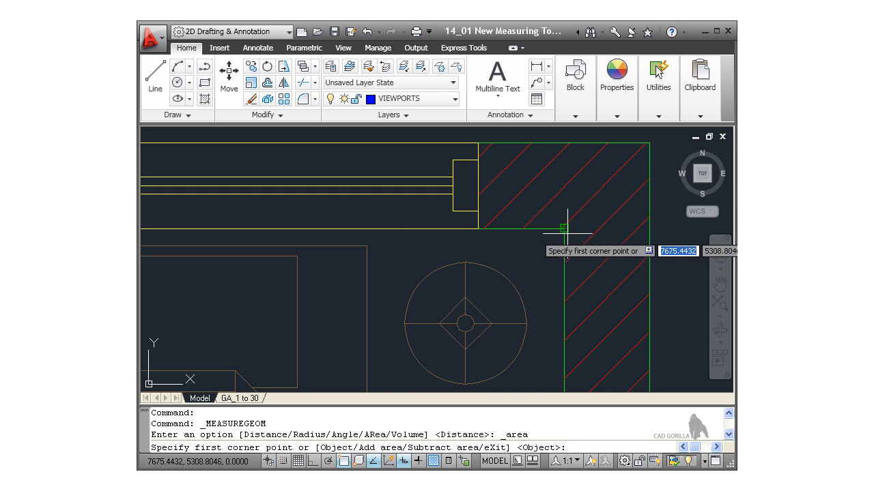
click(564, 230)
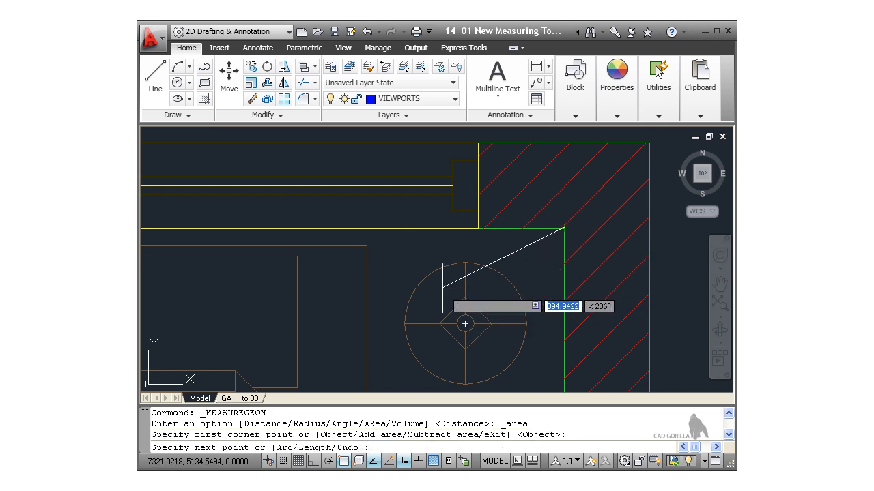
scroll(437, 298, down, 2)
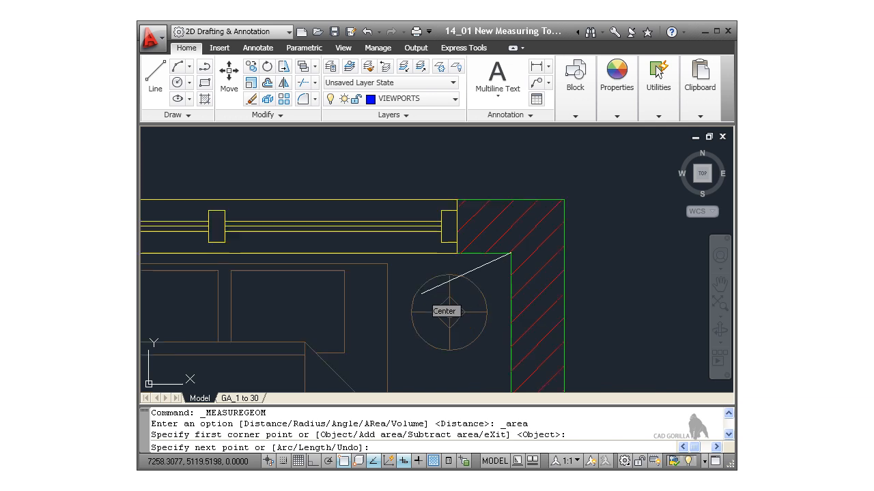
mouse_move(403, 320)
middle_down()
mouse_move(406, 306)
mouse_move(518, 244)
mouse_move(597, 240)
middle_up()
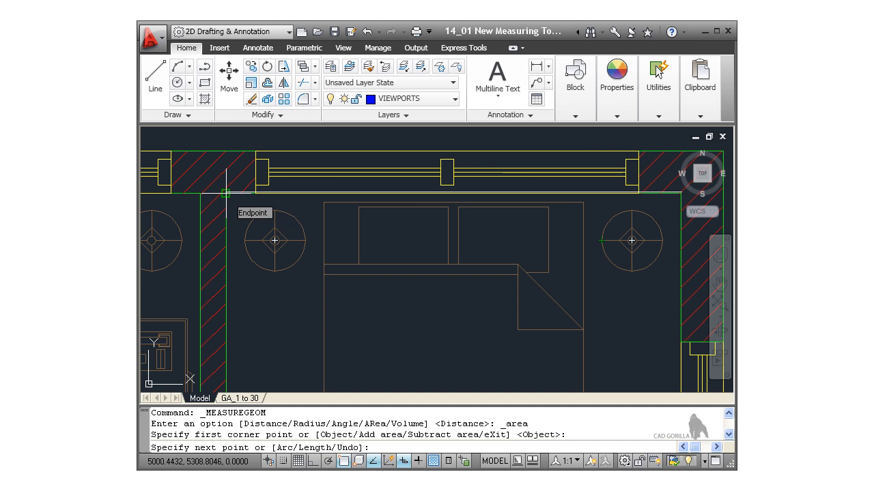
click(226, 193)
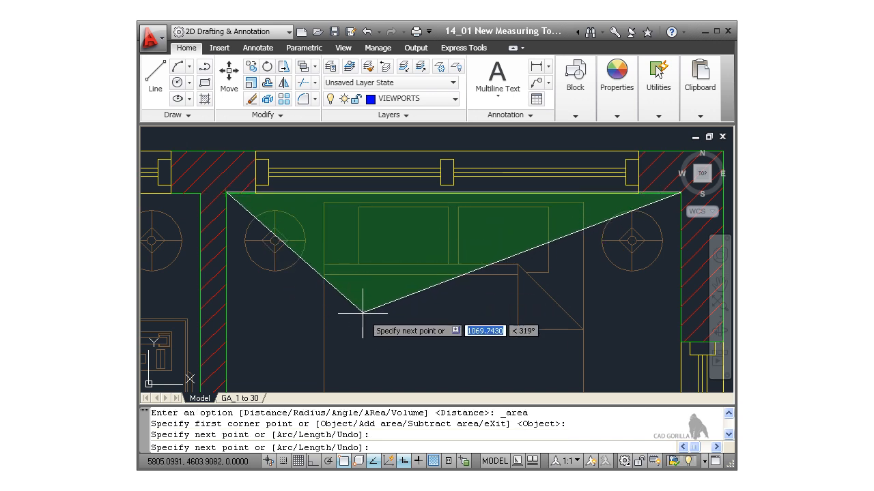
Add the bedroom's lower-left corner, where the partition's line meets the bottom wall, to the area boundary using object snap tracking.
scroll(363, 313, down, 5)
middle_drag(363, 330, 368, 197)
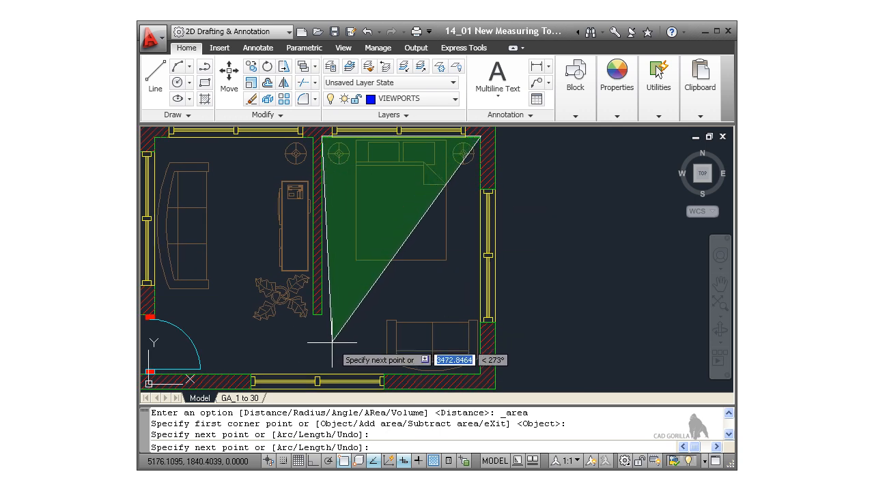
click(374, 461)
click(375, 461)
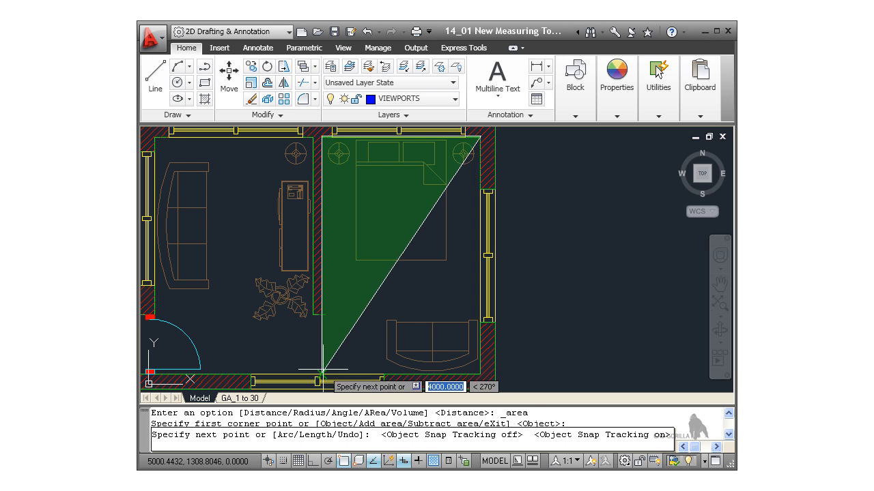
click(322, 371)
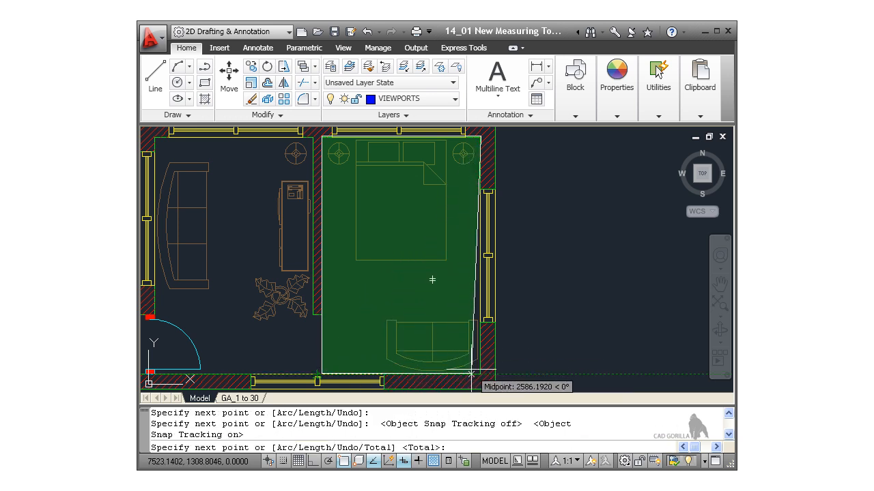
Add the bedroom's lower-right inner corner, complete the area measurement and exit the measuring command.
scroll(478, 374, up, 5)
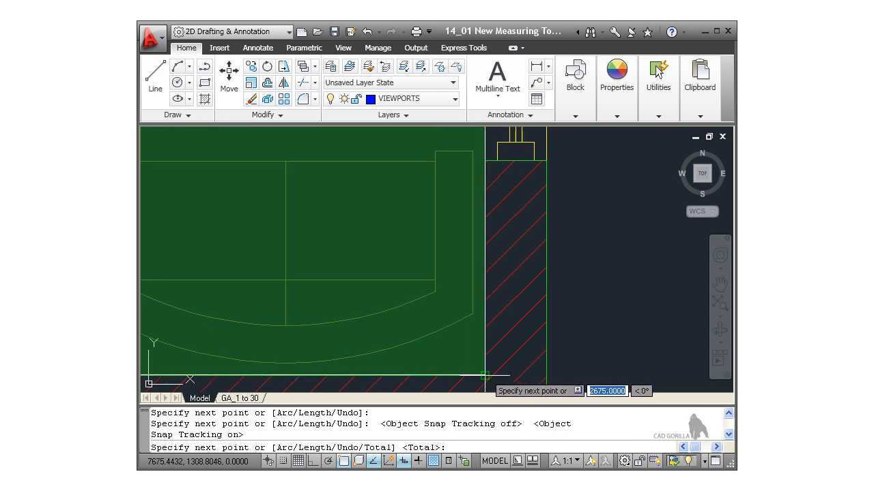
click(484, 375)
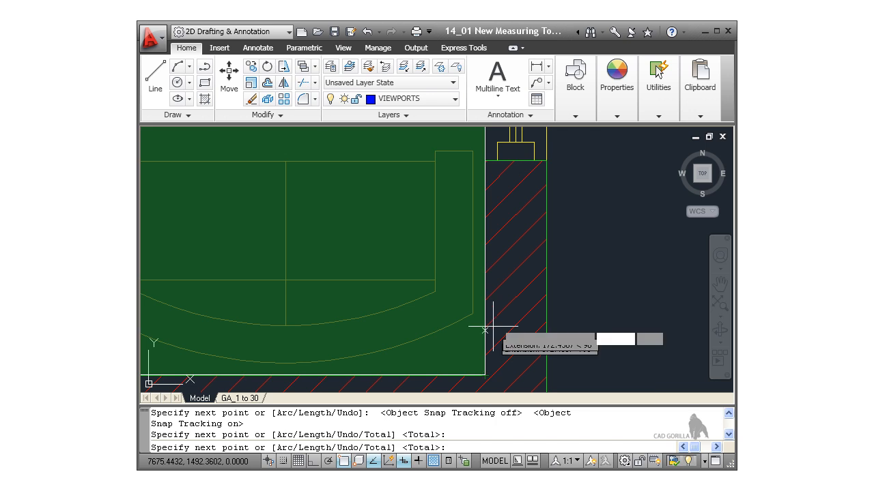
right_click(536, 279)
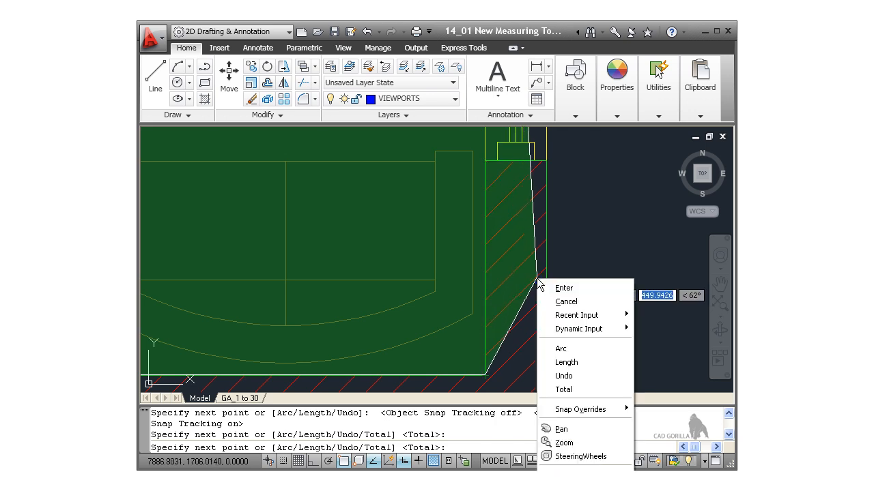
click(549, 288)
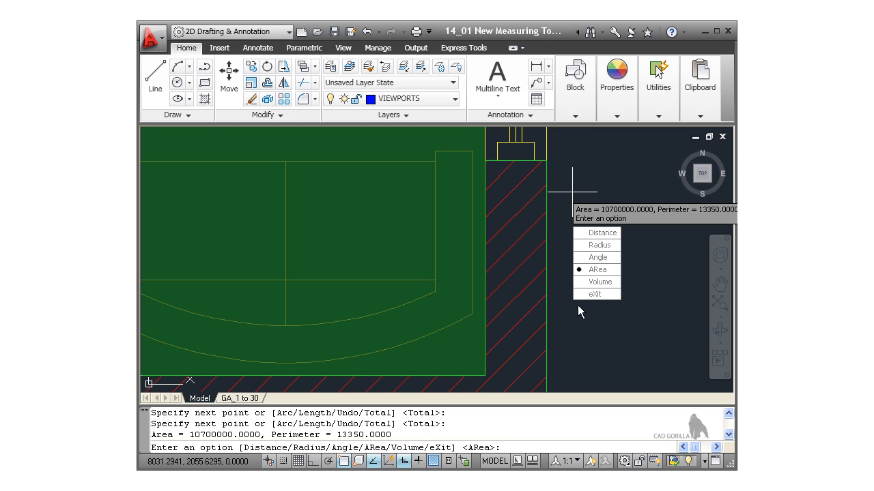
click(587, 294)
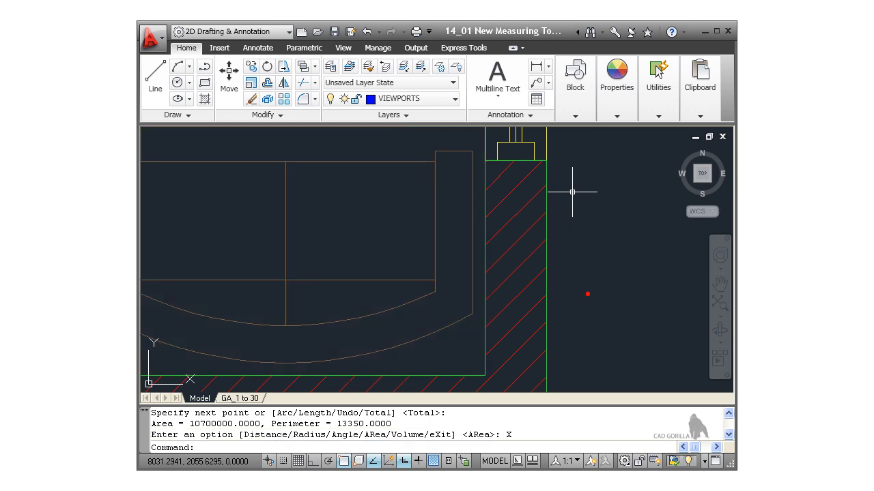
Display the command history in the text window and highlight the bedroom's area and perimeter result.
scroll(390, 152, down, 5)
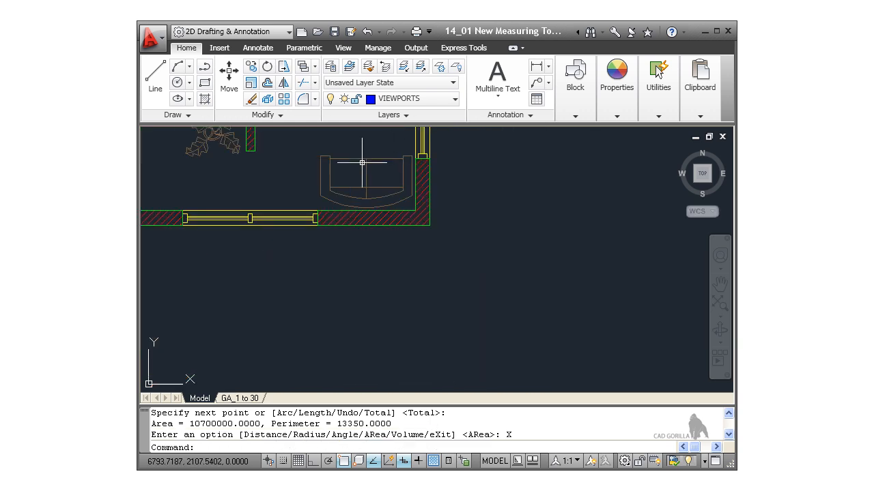
middle_drag(362, 162, 519, 303)
middle_click(480, 259)
middle_click(480, 260)
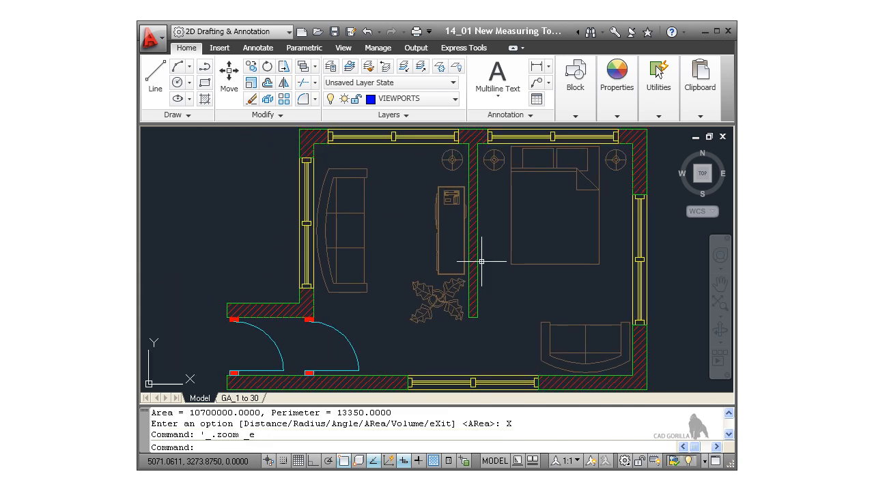
key(F2)
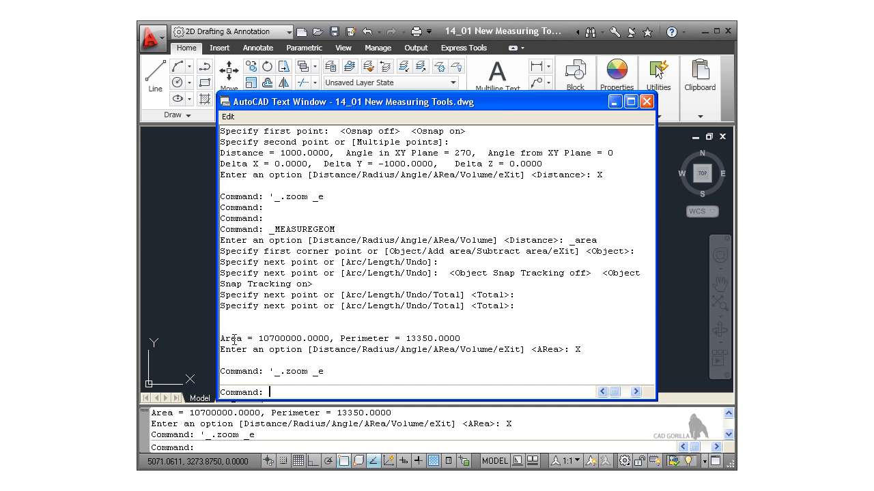
drag(220, 338, 572, 358)
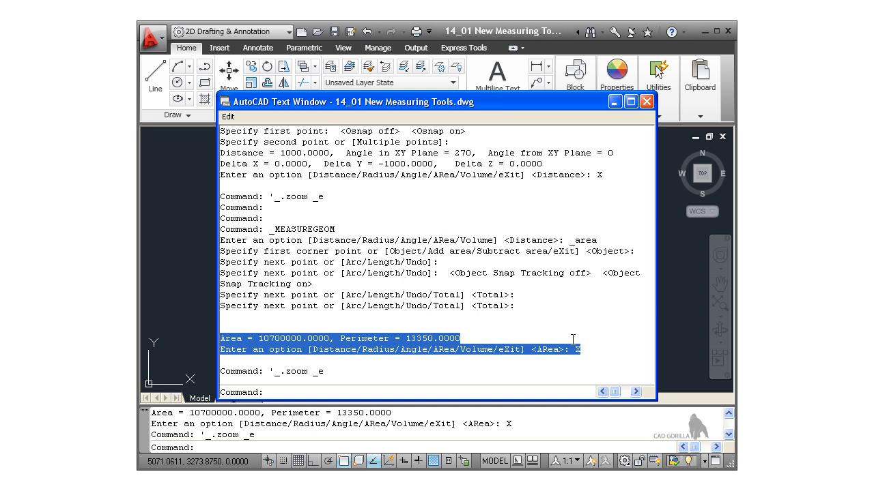